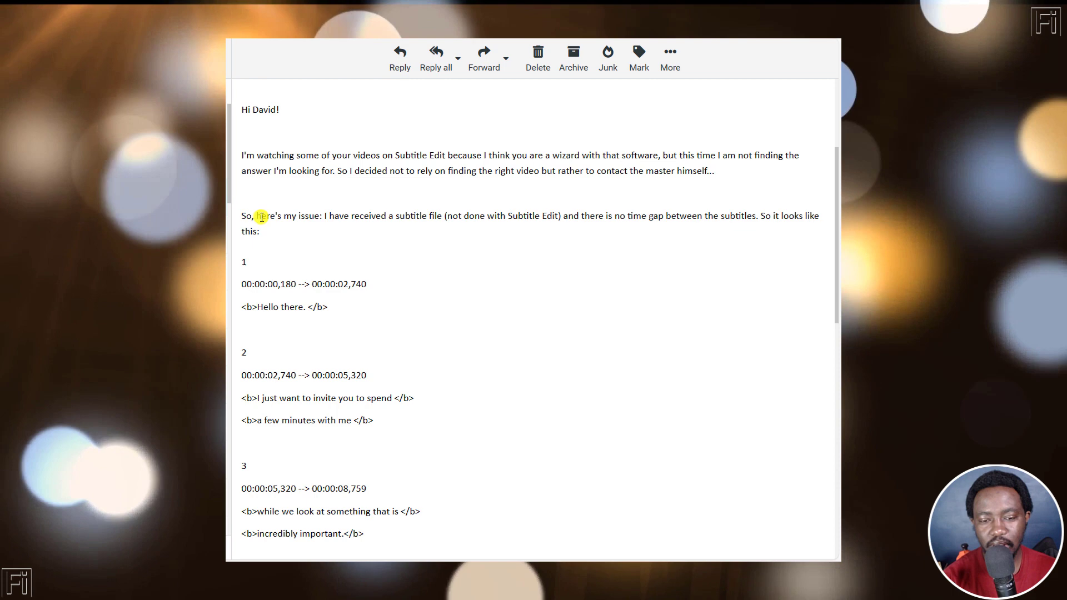
# - Highlight the issue sentence and subtitle 1's number, timing line and 'Hello there.' text
pyautogui.moveTo(262, 216); pyautogui.dragTo(376, 216)
pyautogui.click(394, 244)
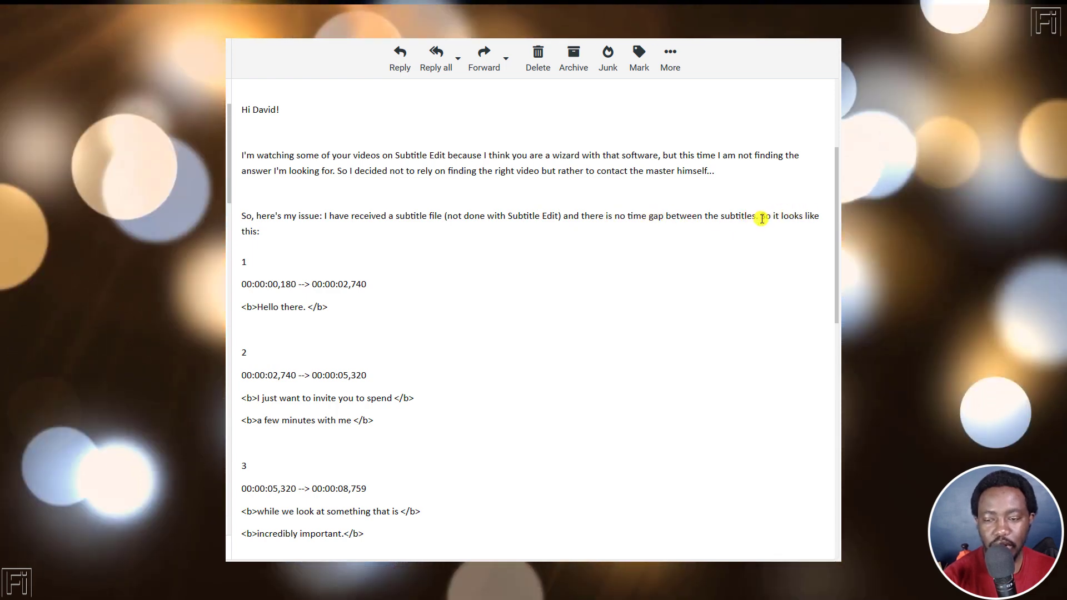
pyautogui.moveTo(839, 224); pyautogui.dragTo(838, 262)
pyautogui.doubleClick(244, 167)
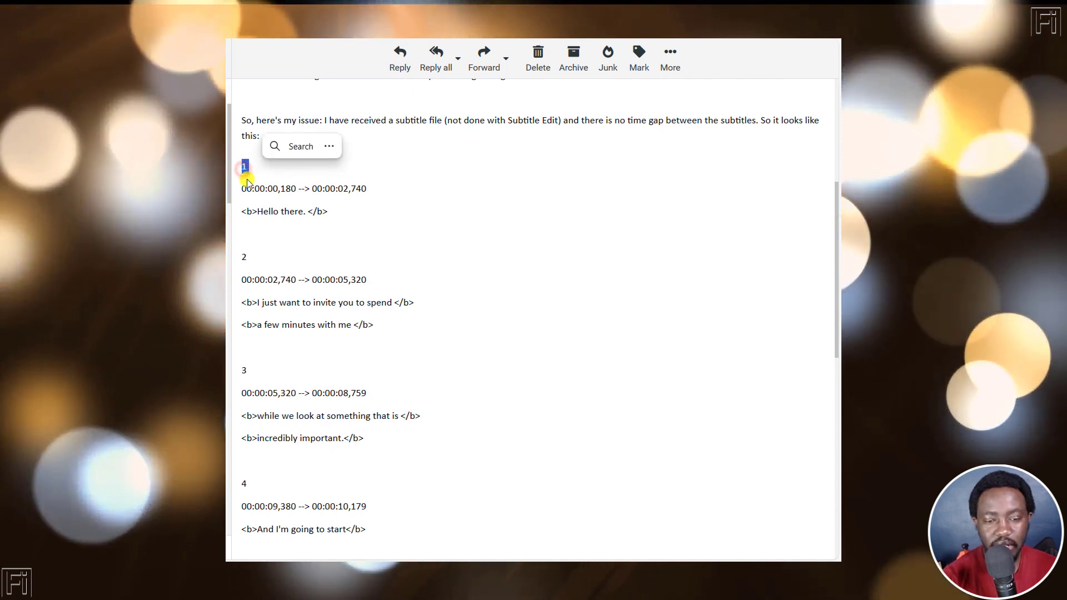
pyautogui.moveTo(241, 187); pyautogui.dragTo(368, 189)
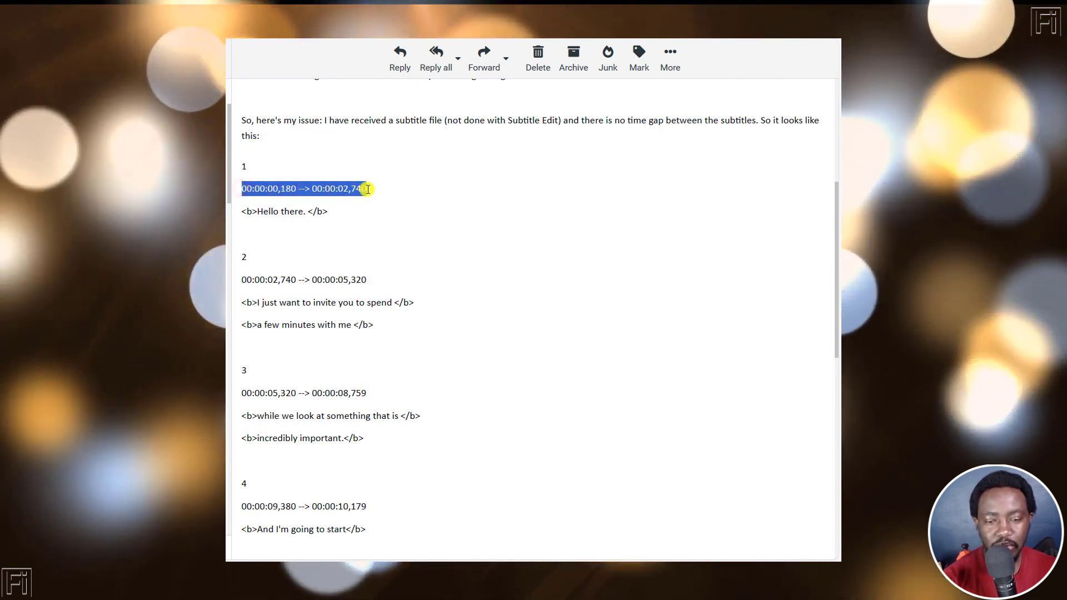
pyautogui.moveTo(240, 211); pyautogui.dragTo(338, 230)
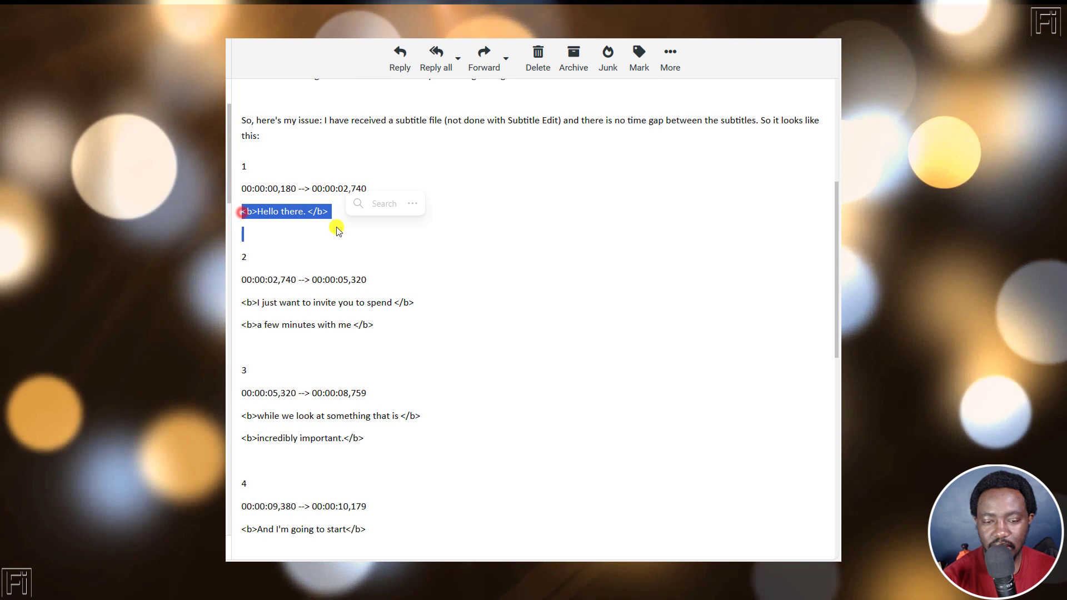
pyautogui.click(245, 236)
pyautogui.click(414, 210)
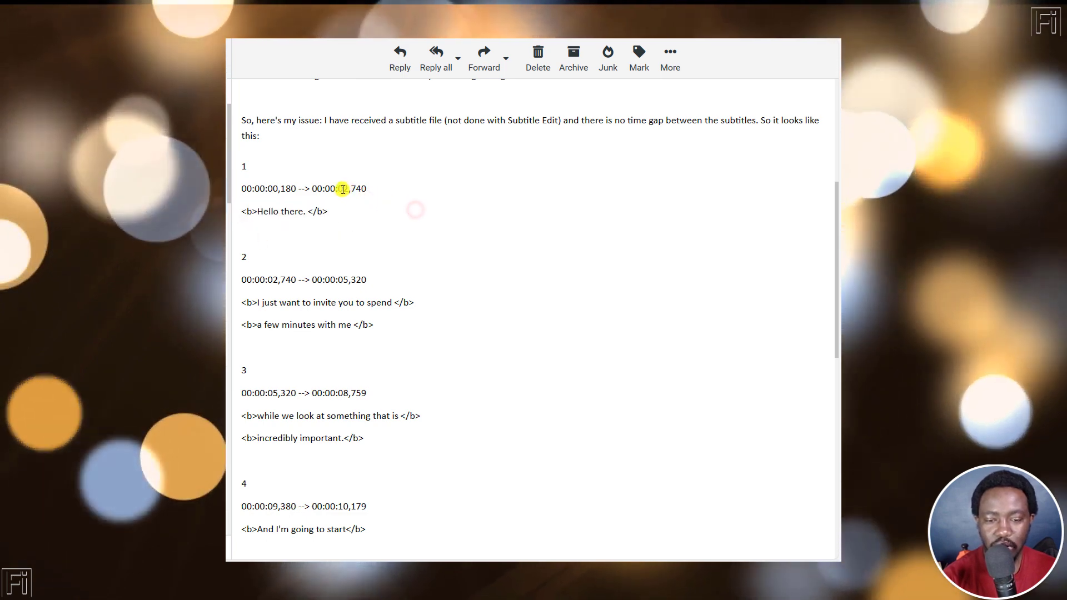
# - Highlight the touching cue times in the email, e.g. 00:00:02,740, 00:00:08,759 and 00:00:10,179
pyautogui.moveTo(339, 189); pyautogui.dragTo(381, 186)
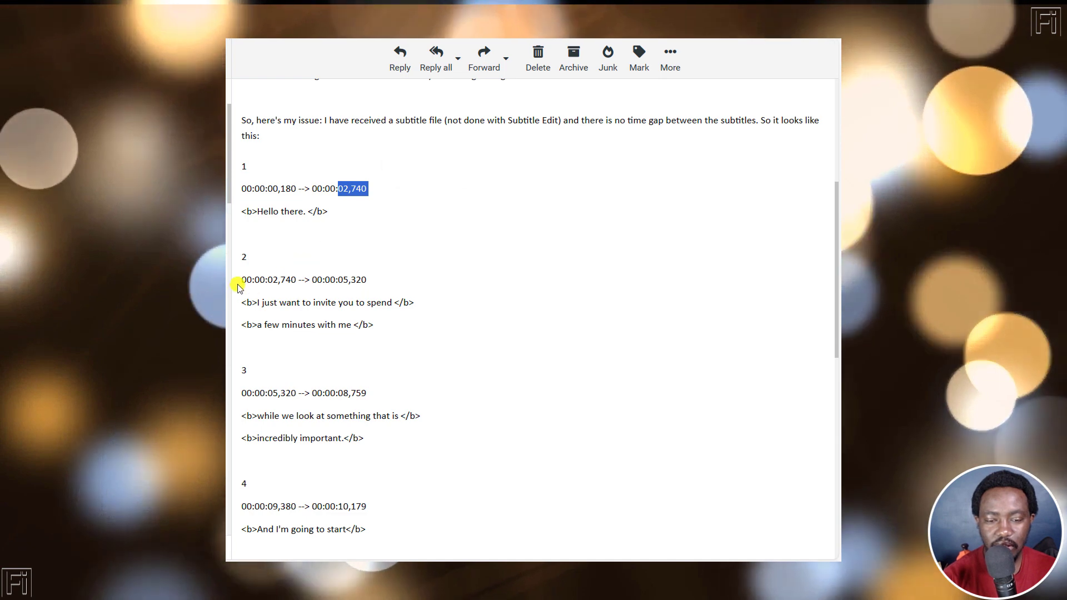
pyautogui.moveTo(241, 279); pyautogui.dragTo(296, 277)
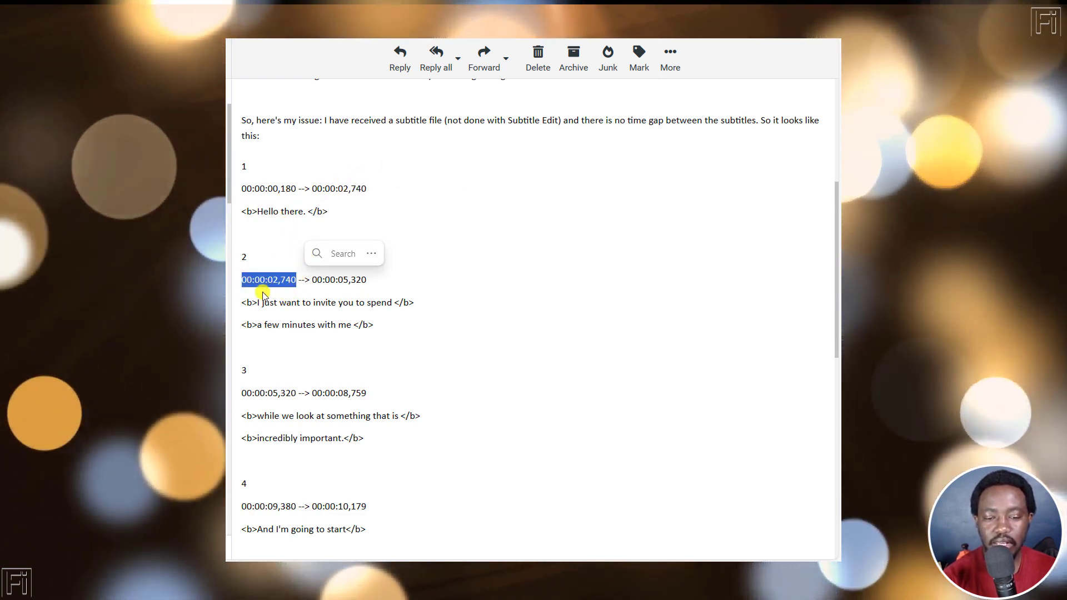
pyautogui.moveTo(312, 393); pyautogui.dragTo(374, 390)
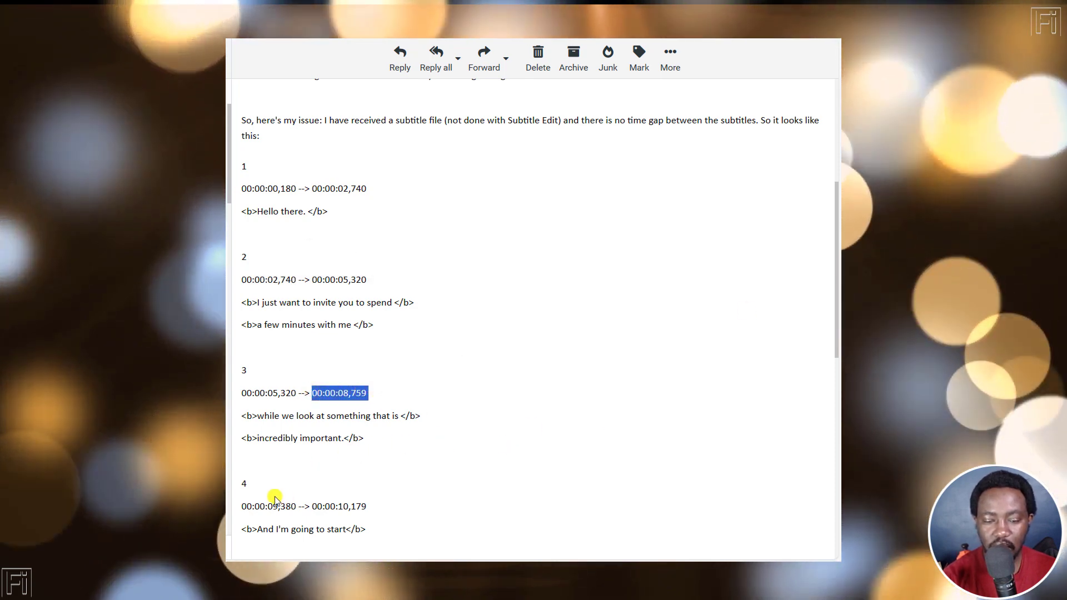
pyautogui.moveTo(837, 300); pyautogui.dragTo(837, 369)
pyautogui.click(313, 314)
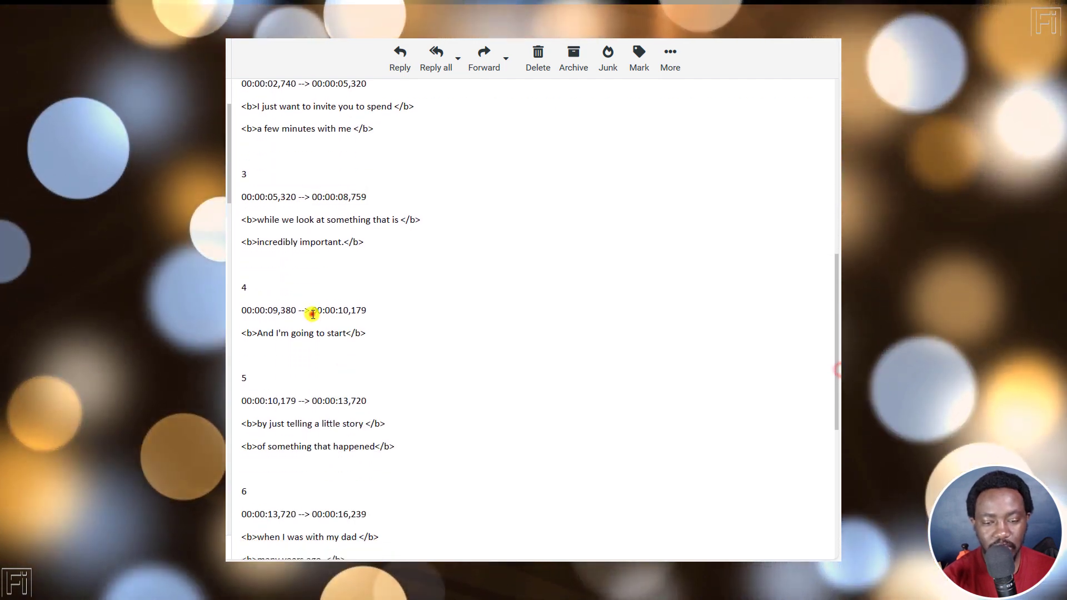
pyautogui.moveTo(313, 315); pyautogui.dragTo(369, 309)
pyautogui.moveTo(368, 400); pyautogui.dragTo(248, 402)
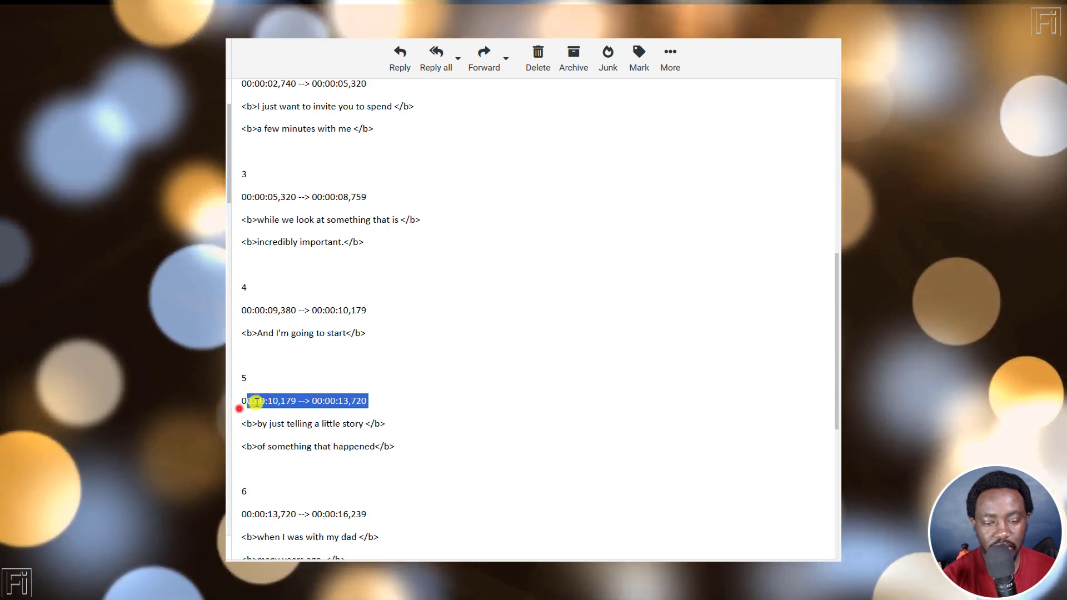
pyautogui.keyDown('shift'); pyautogui.click(285, 400); pyautogui.keyUp('shift')
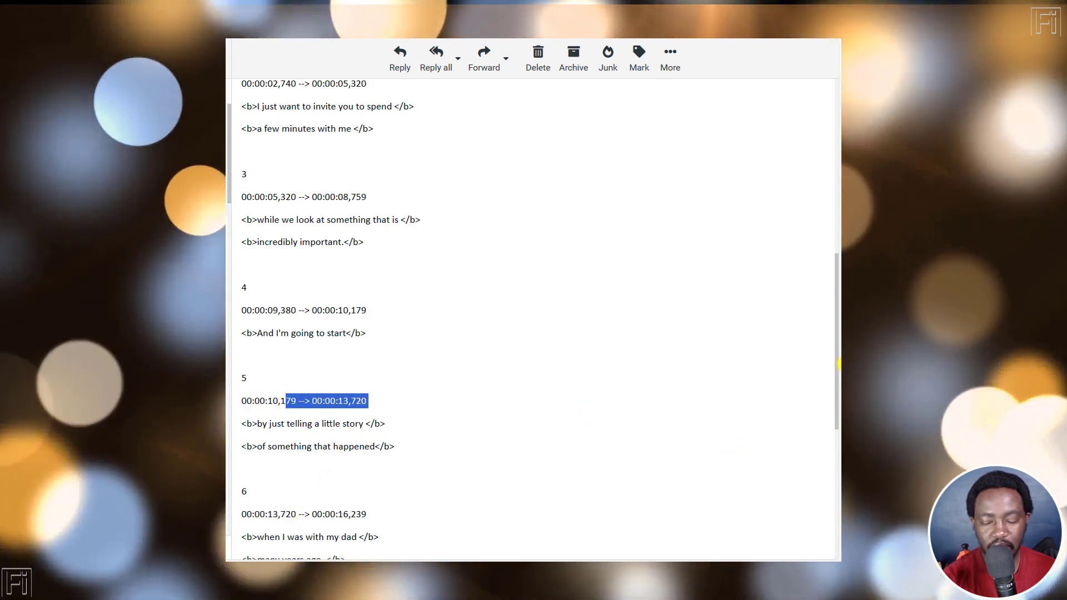
# - Highlight the note about hundreds of subtitles and the request to insert frames automatically
pyautogui.scroll(-5, 836, 336)
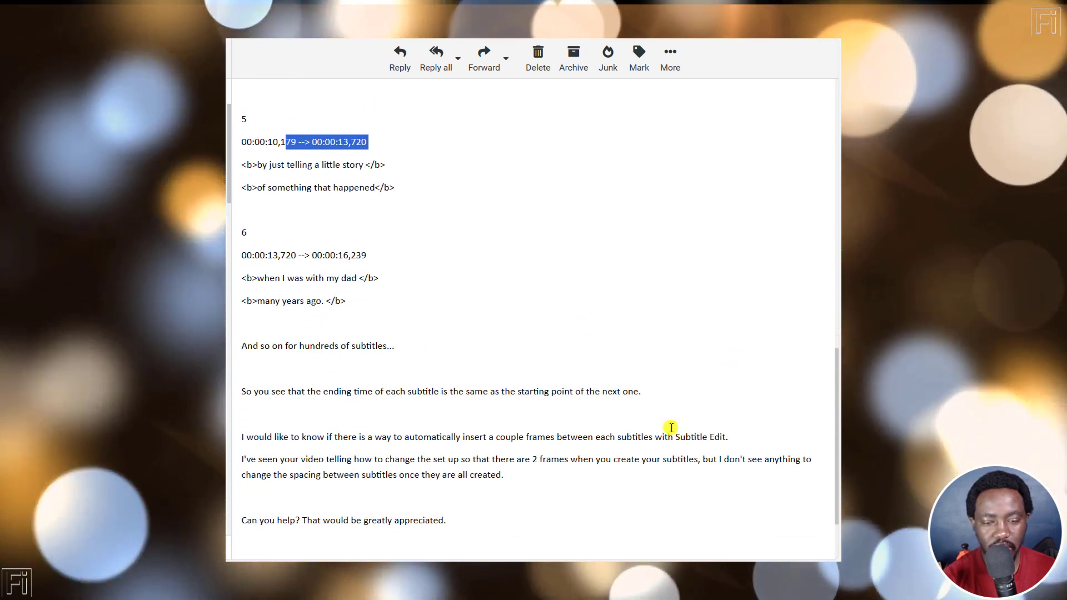
pyautogui.moveTo(246, 345); pyautogui.dragTo(374, 356)
pyautogui.click(417, 369)
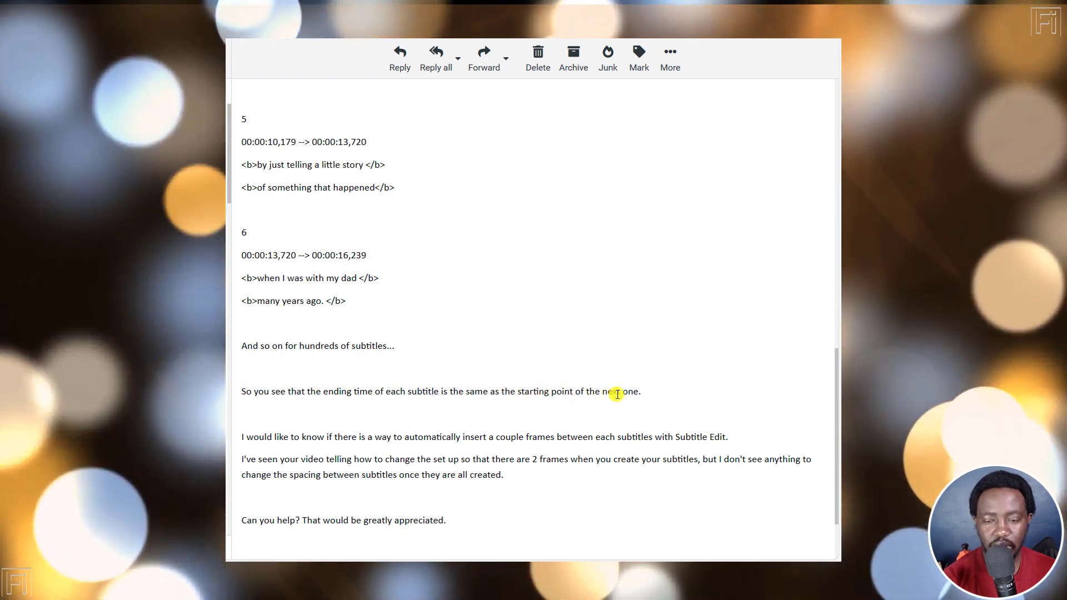
pyautogui.moveTo(837, 359); pyautogui.dragTo(835, 392)
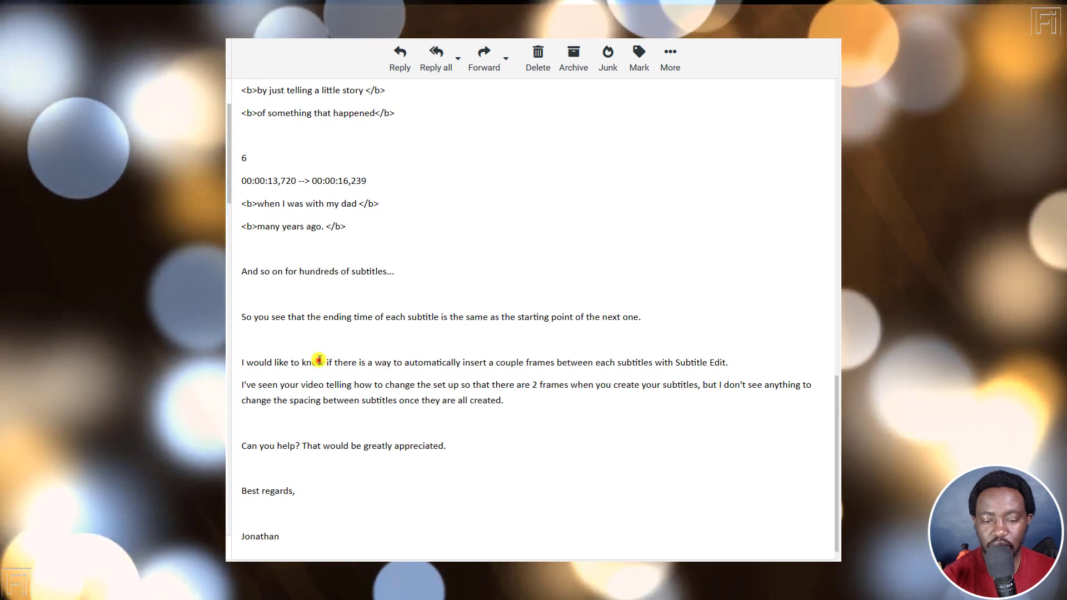
pyautogui.moveTo(319, 360); pyautogui.dragTo(491, 359)
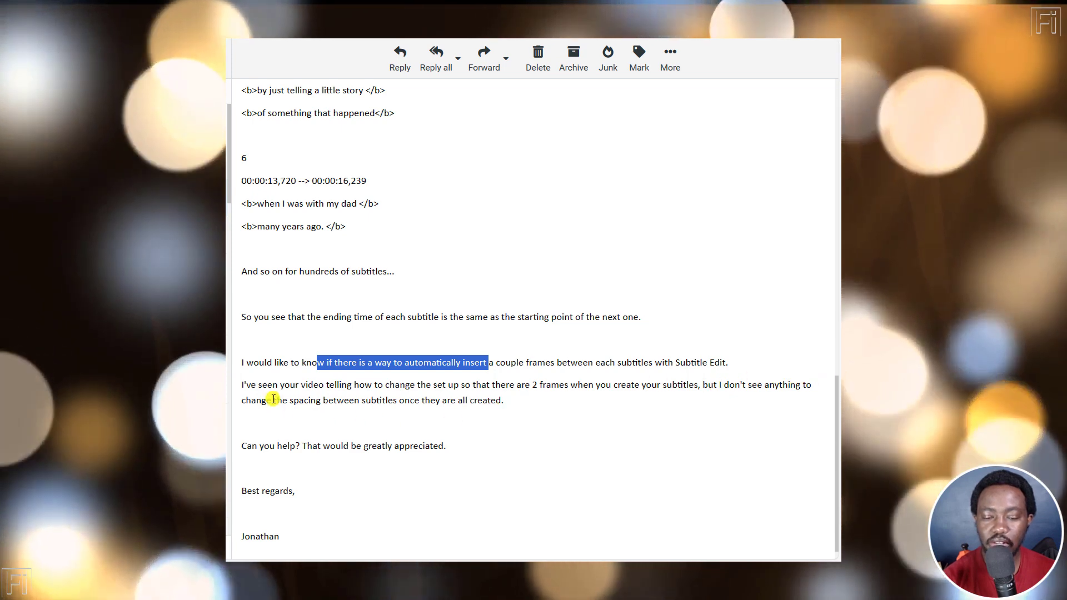
# - Highlight the remark about changing spacing afterwards, then launch Subtitle Edit from the Start menu
pyautogui.moveTo(273, 399); pyautogui.dragTo(514, 400)
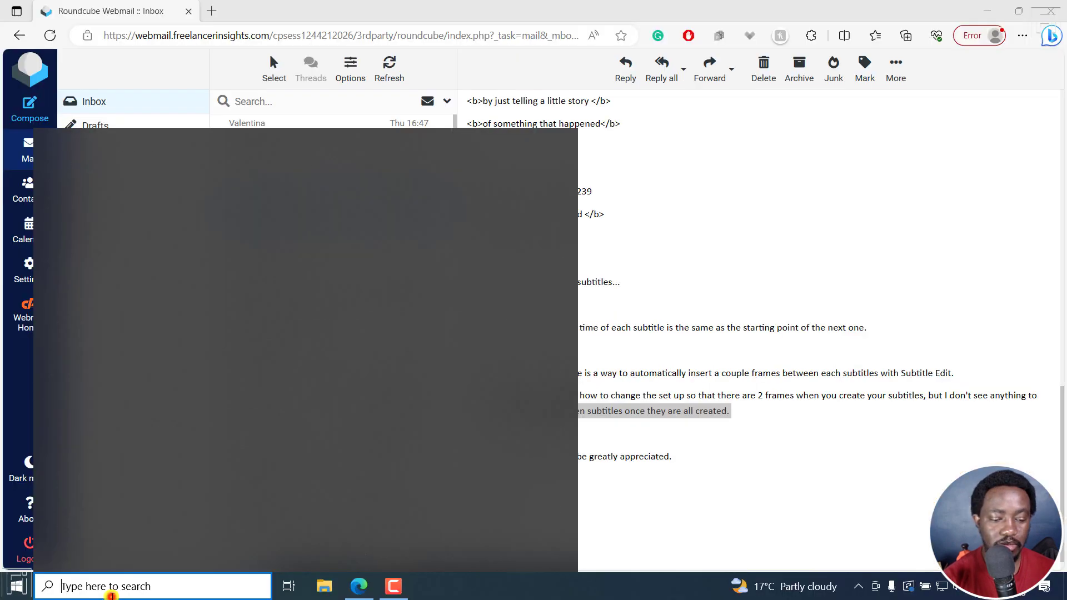
pyautogui.press('super')
pyautogui.click(127, 471)
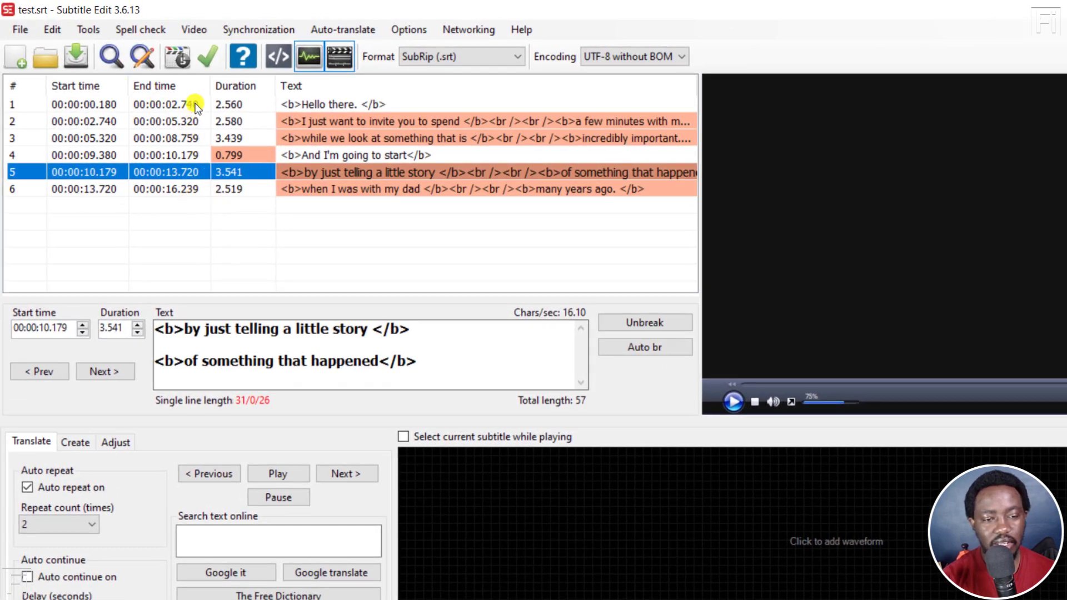
# - Check each of the six cues' start and end times, then select all lines with Ctrl+A
pyautogui.click(87, 103)
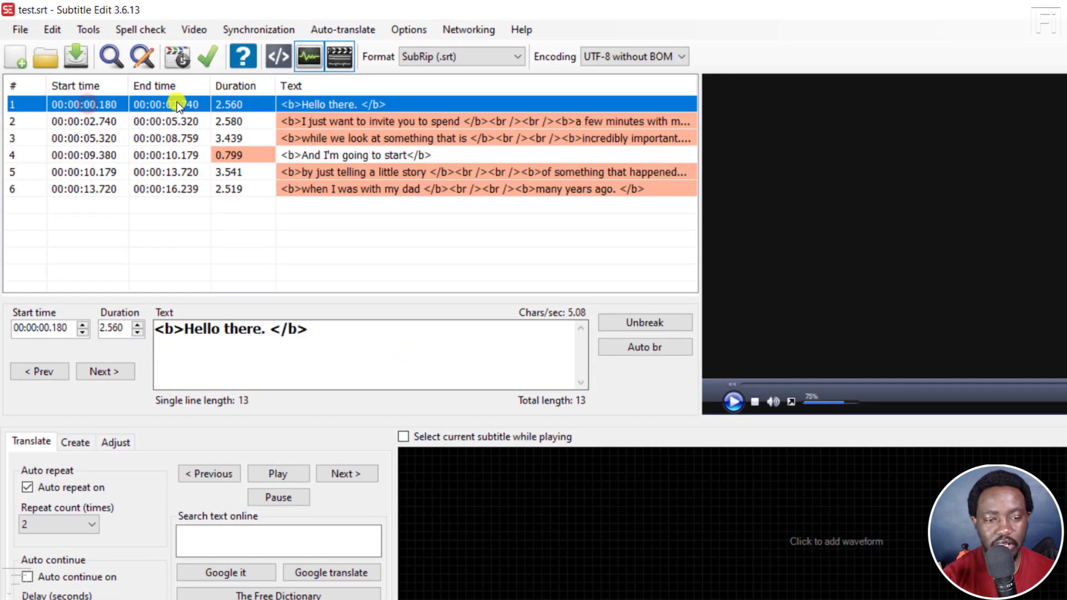
pyautogui.click(100, 121)
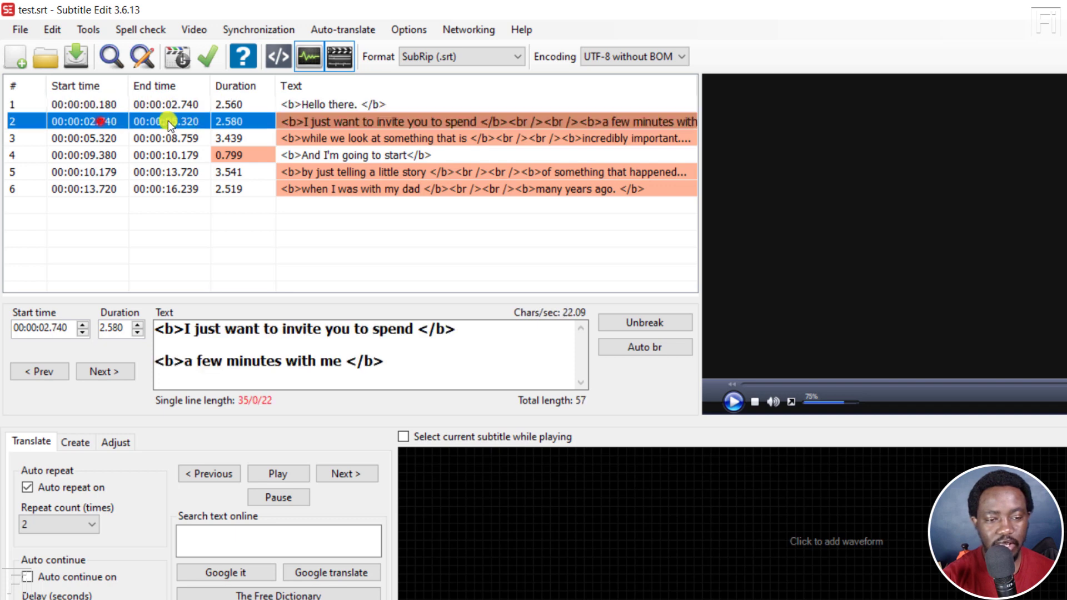
pyautogui.click(88, 138)
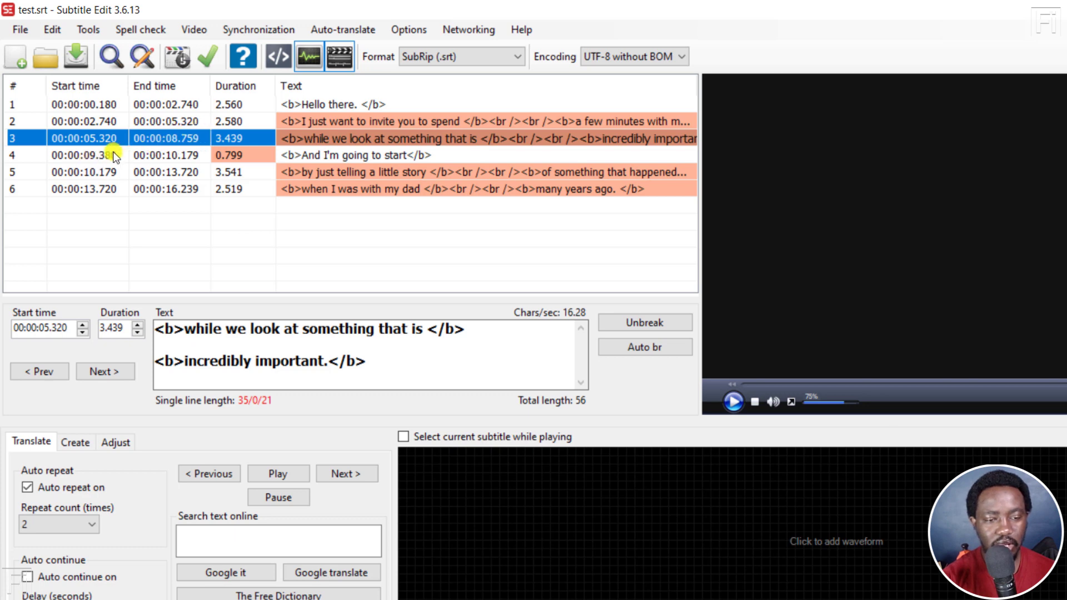
pyautogui.click(193, 155)
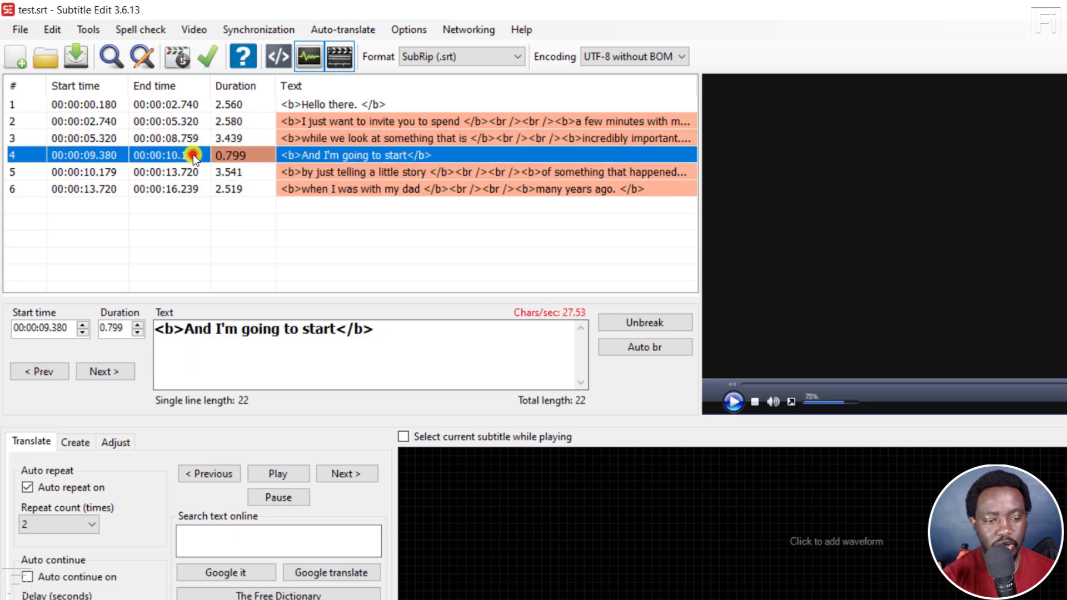
pyautogui.click(101, 172)
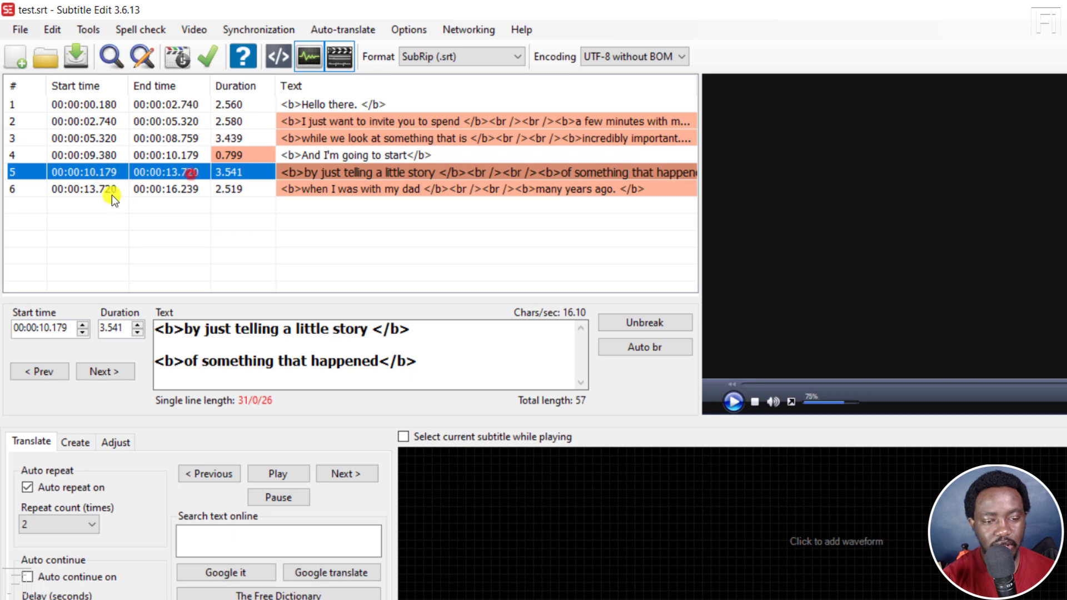
pyautogui.click(99, 192)
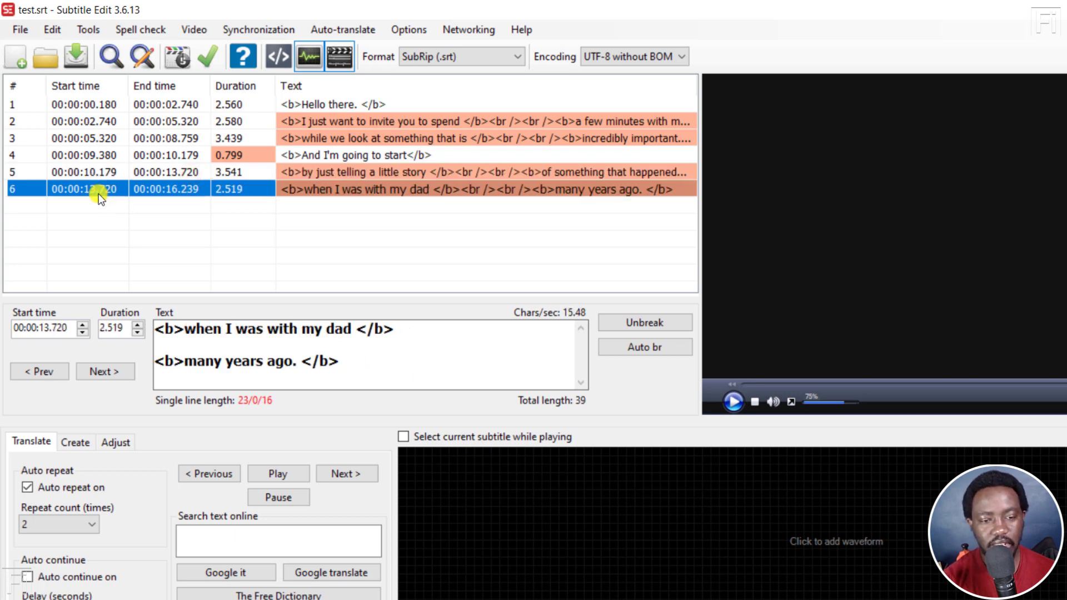
pyautogui.click(96, 127)
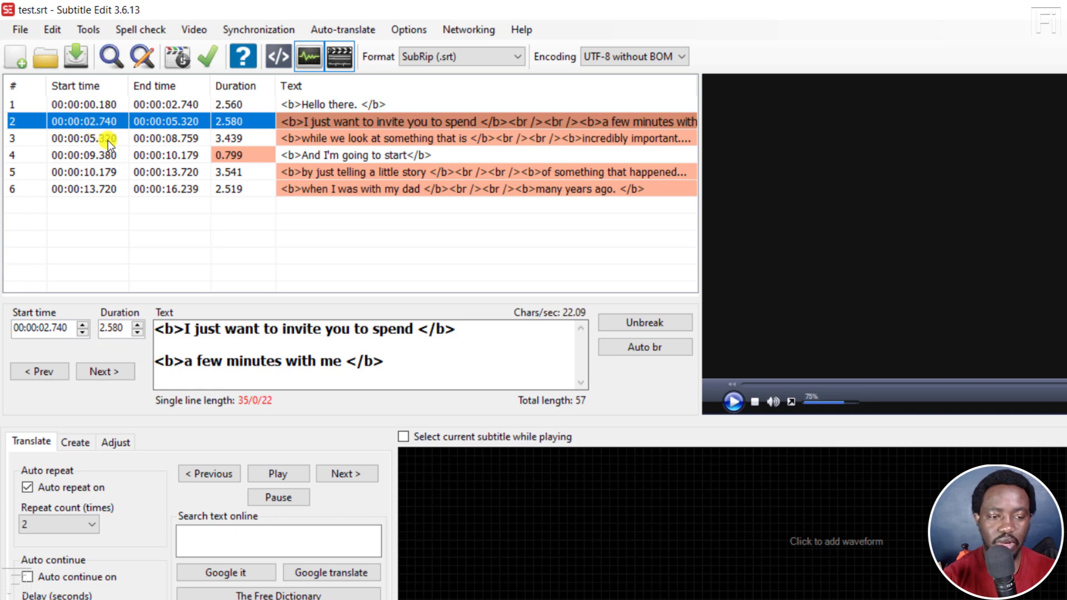
pyautogui.hotkey('ctrl', 'a')
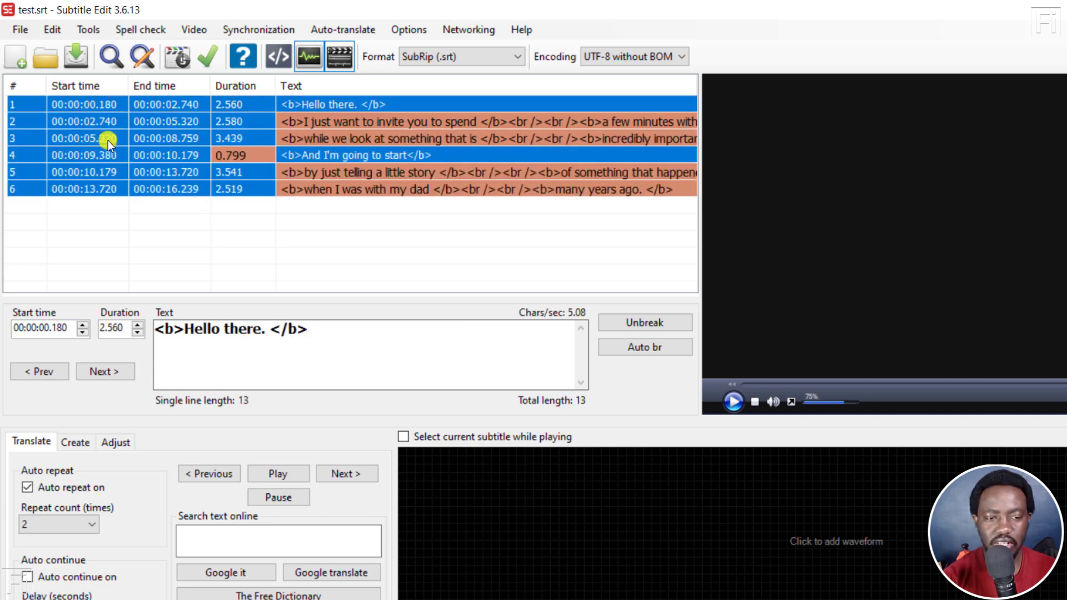
# - Apply a 2-frame (83 ms) minimum gap at 23.976 fps, after briefly trying 60 fps
pyautogui.click(88, 33)
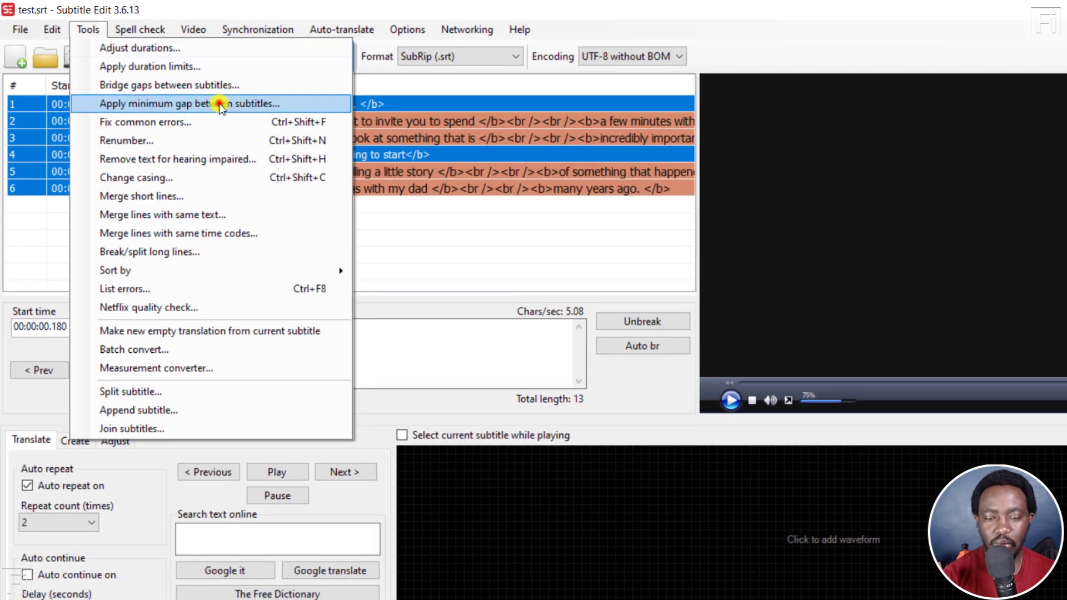
pyautogui.click(220, 104)
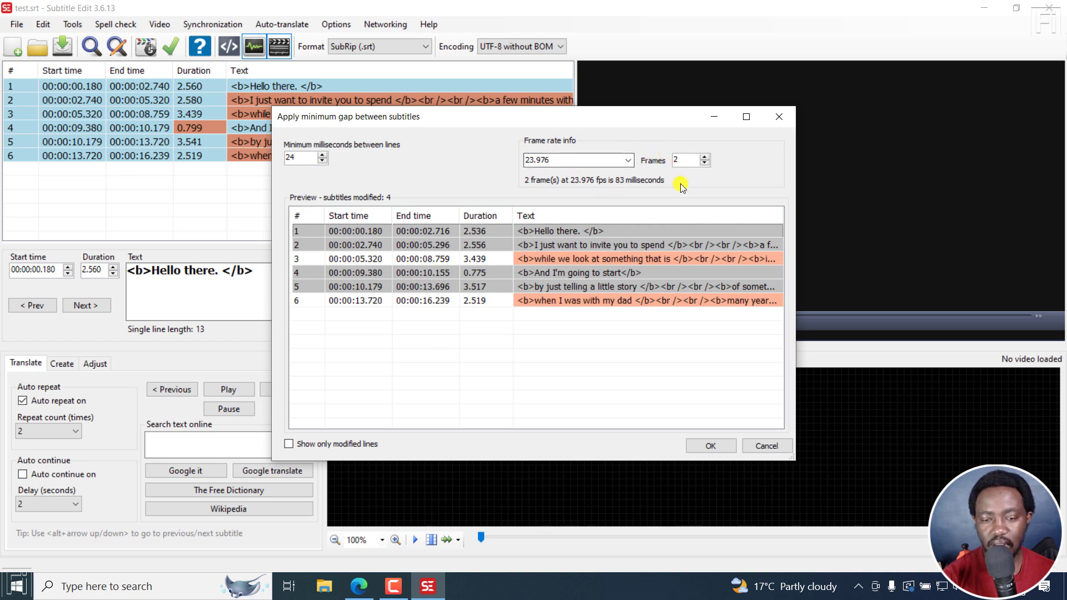
pyautogui.click(628, 161)
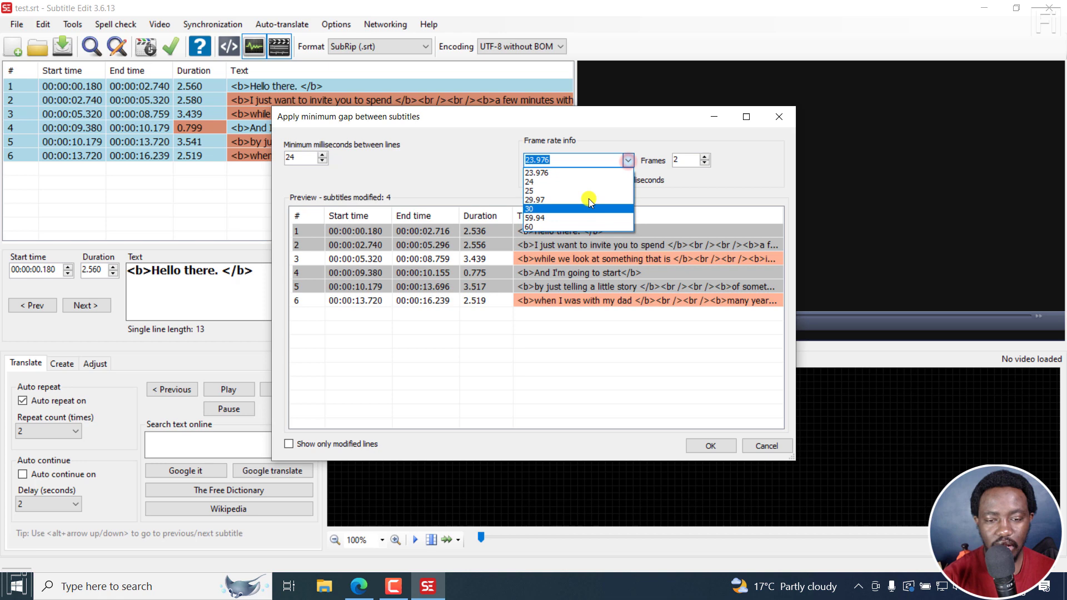
pyautogui.click(480, 162)
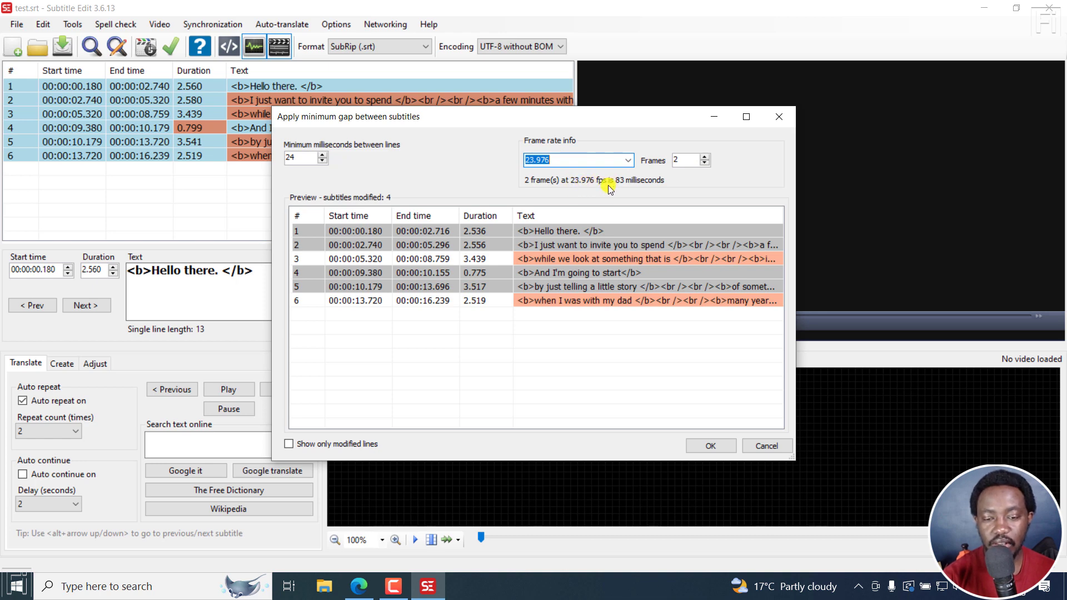
pyautogui.click(631, 162)
pyautogui.click(547, 227)
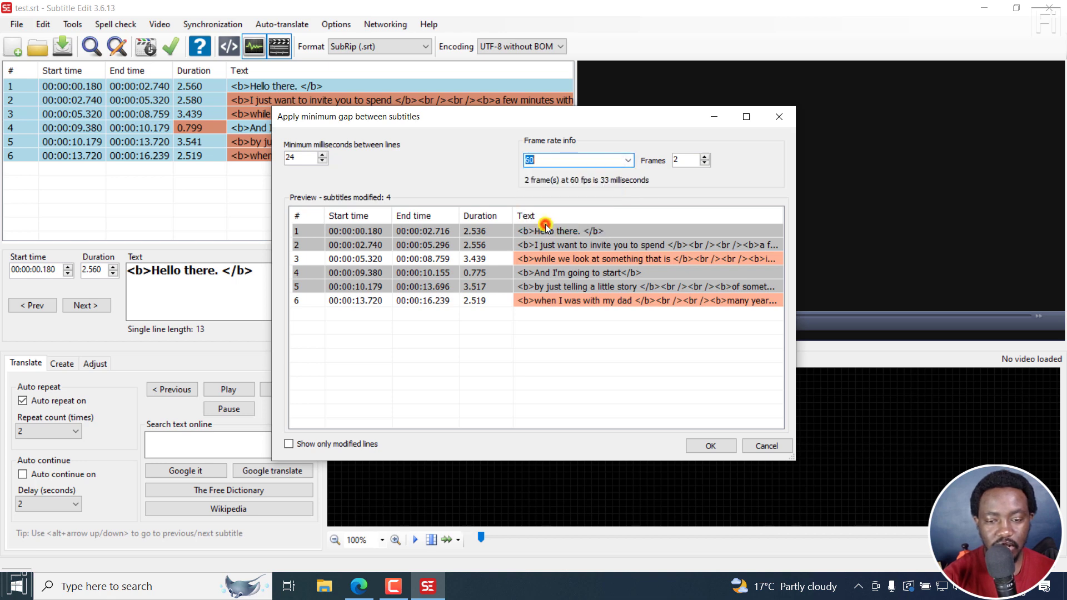
pyautogui.click(627, 161)
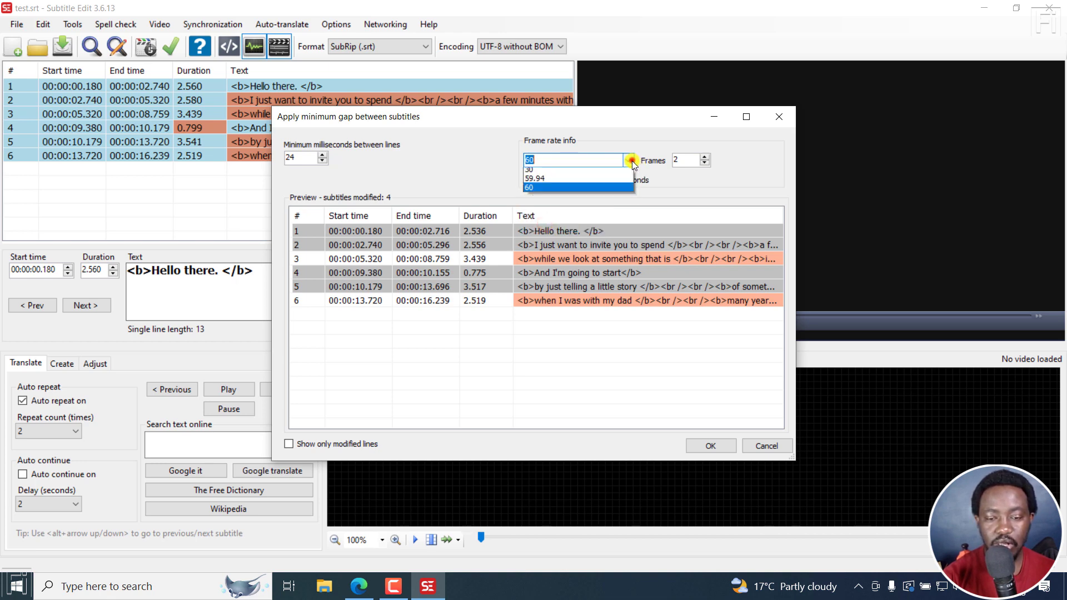
pyautogui.click(559, 172)
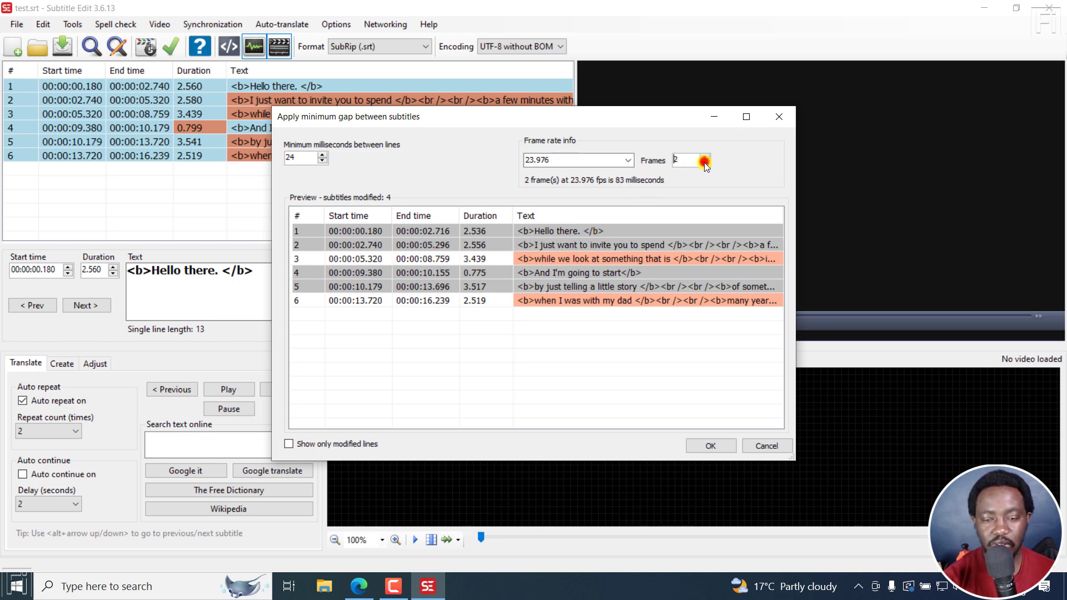
pyautogui.click(706, 446)
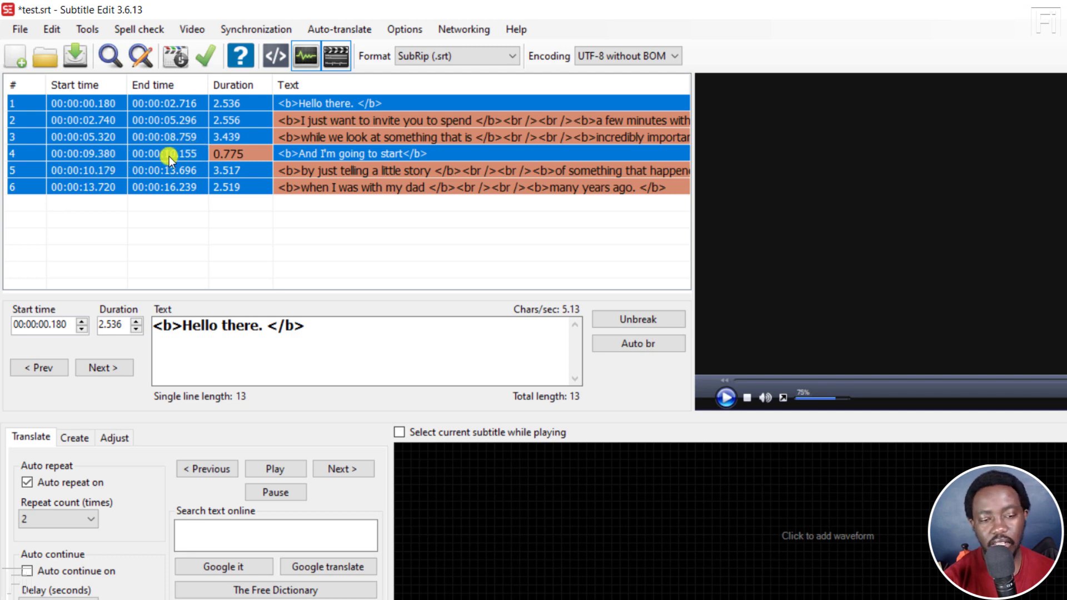
# - Clear the list selection so the gapped times show, e.g. cue 4 ending 00:00:10.155
pyautogui.click(281, 245)
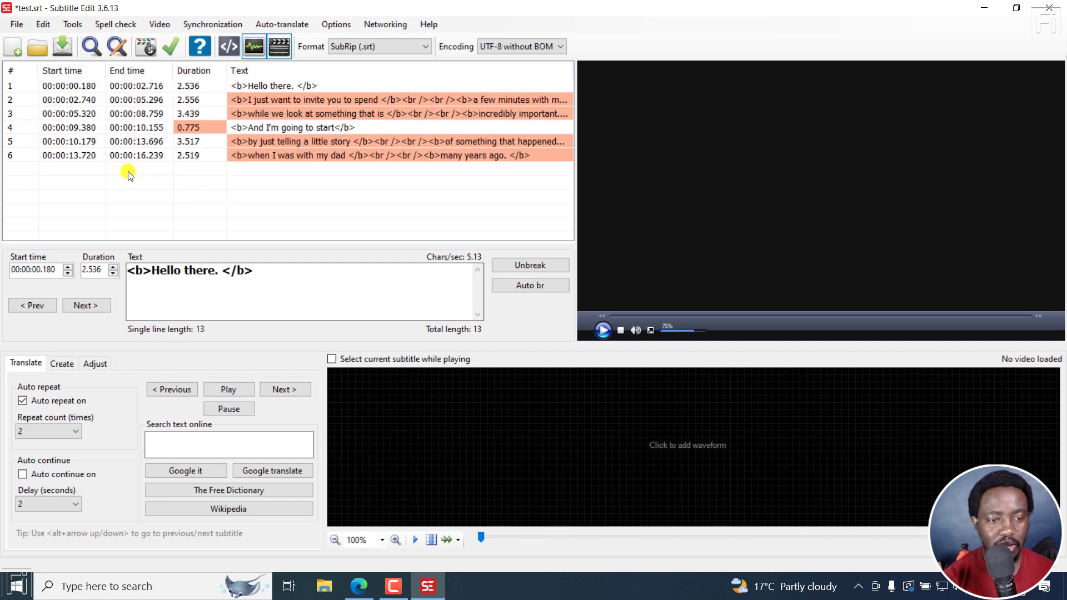
pyautogui.click(73, 24)
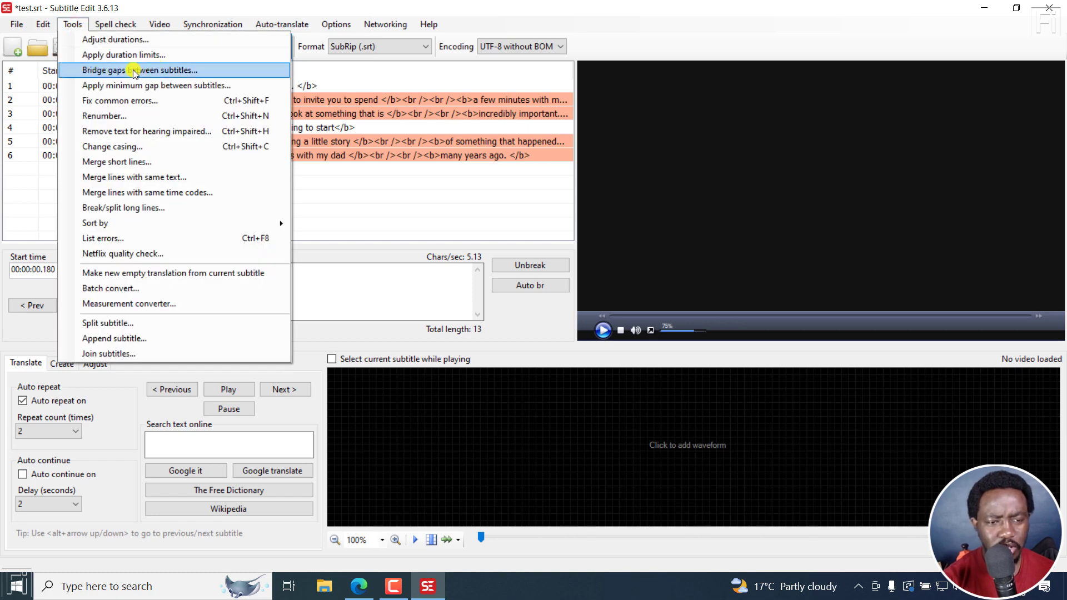
pyautogui.click(161, 71)
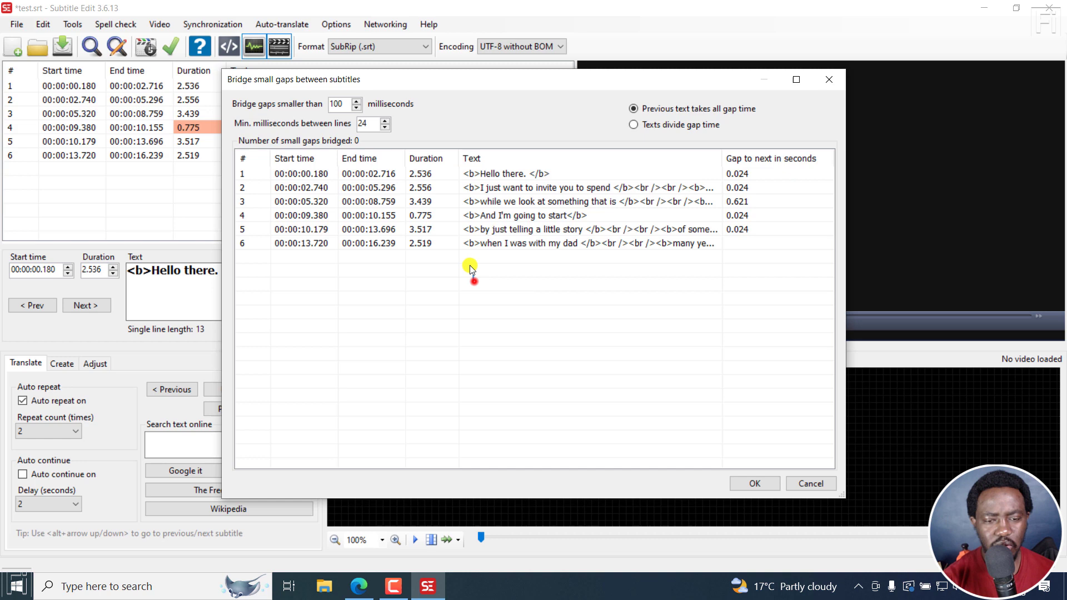
pyautogui.moveTo(474, 282); pyautogui.dragTo(466, 173)
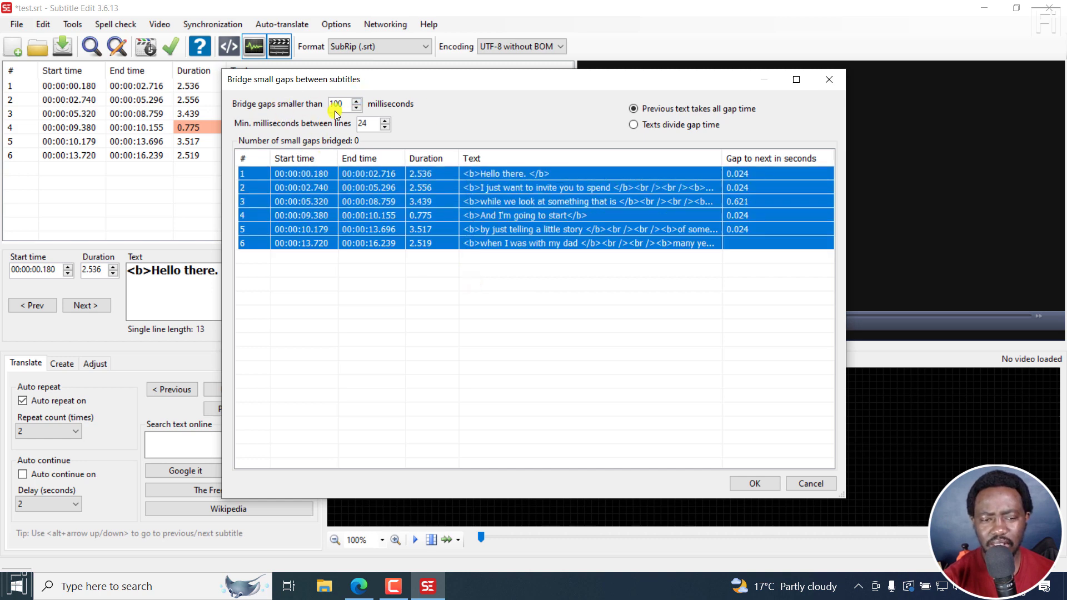
pyautogui.click(828, 80)
pyautogui.click(72, 25)
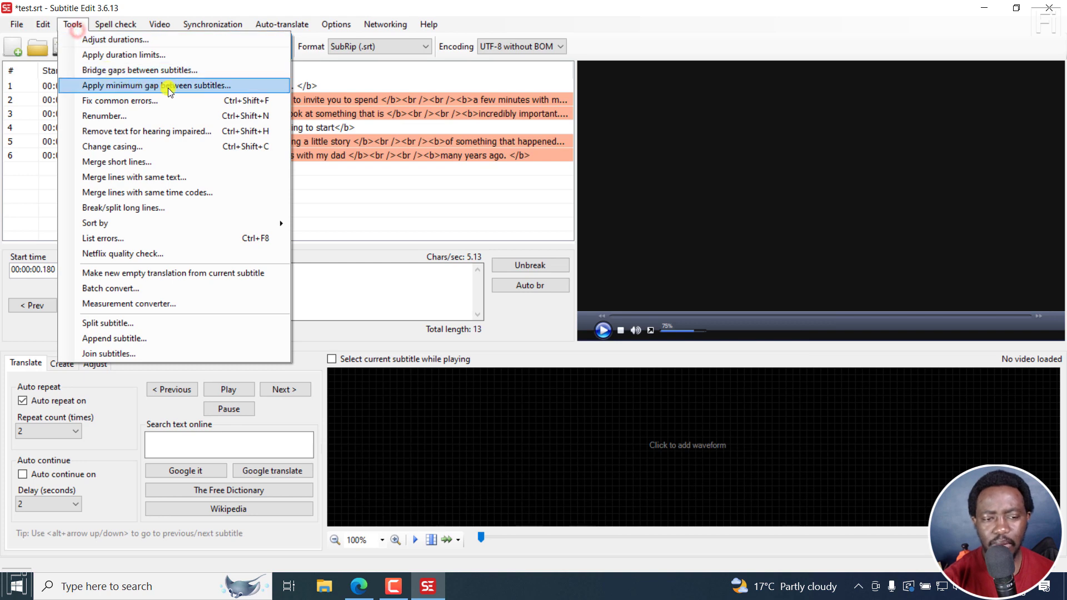
pyautogui.click(589, 11)
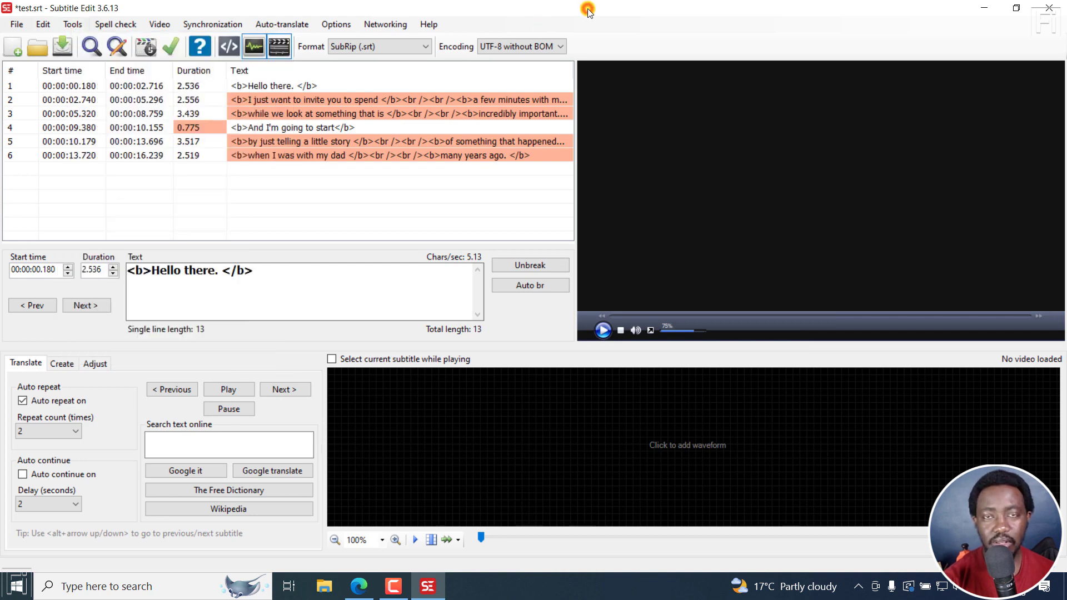